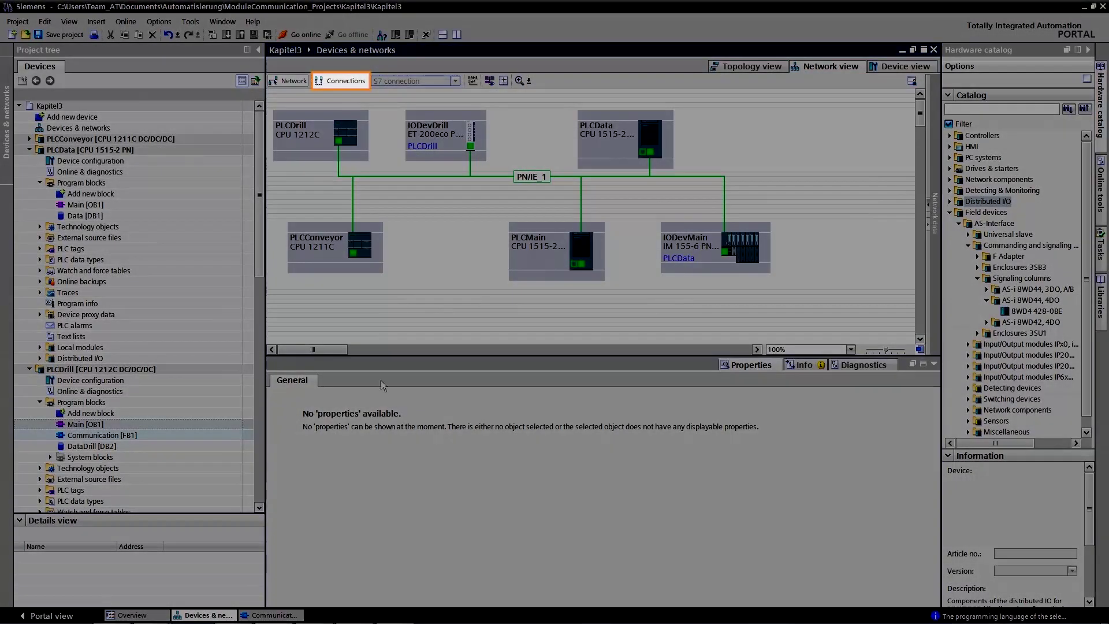
# Create an S7 connection from PLCDrill to PLCData in the network view
pyautogui.click(338, 85)
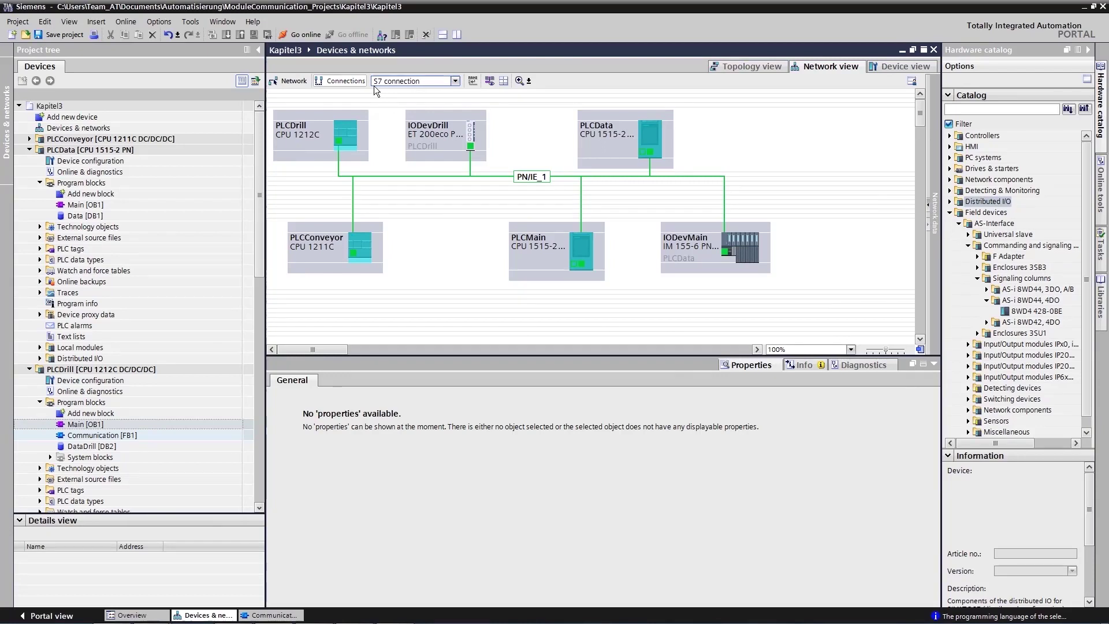
pyautogui.click(434, 82)
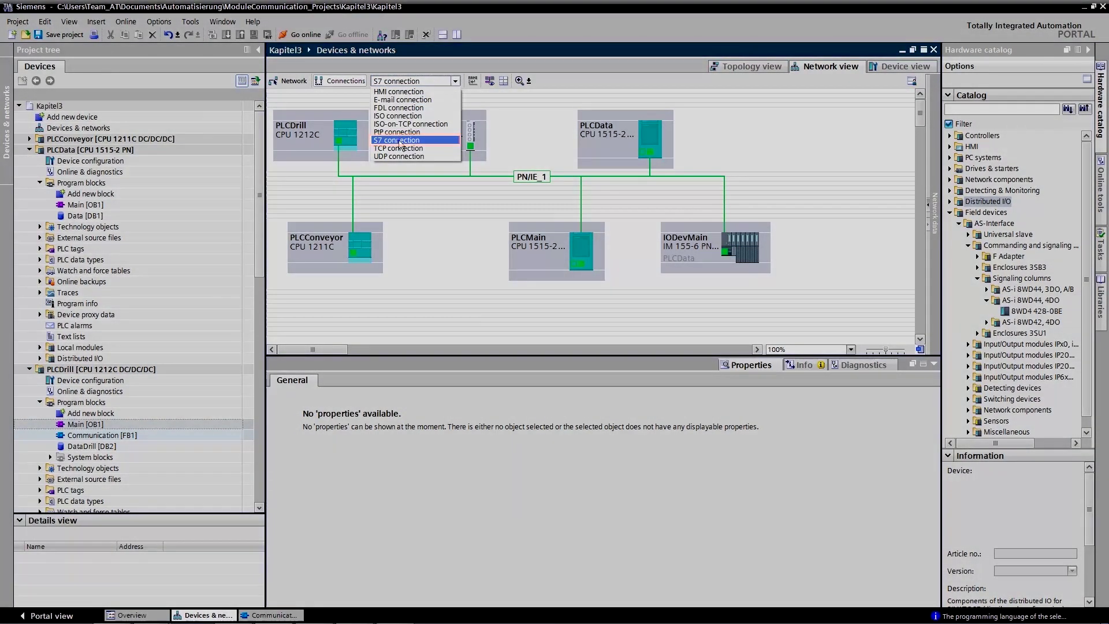
pyautogui.click(399, 140)
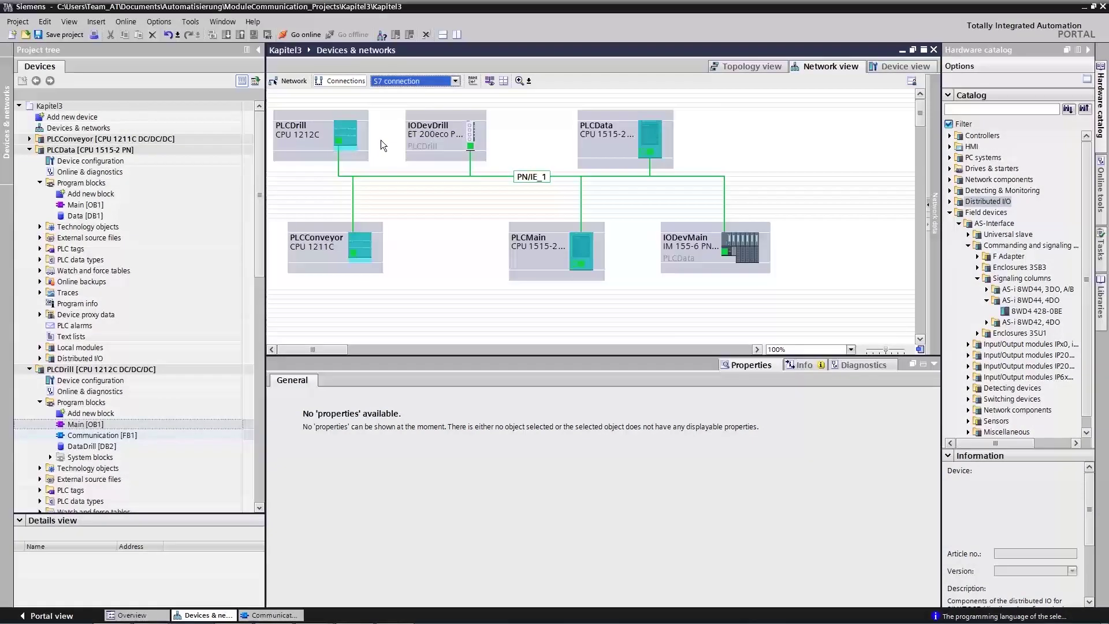
pyautogui.moveTo(339, 140); pyautogui.dragTo(574, 181)
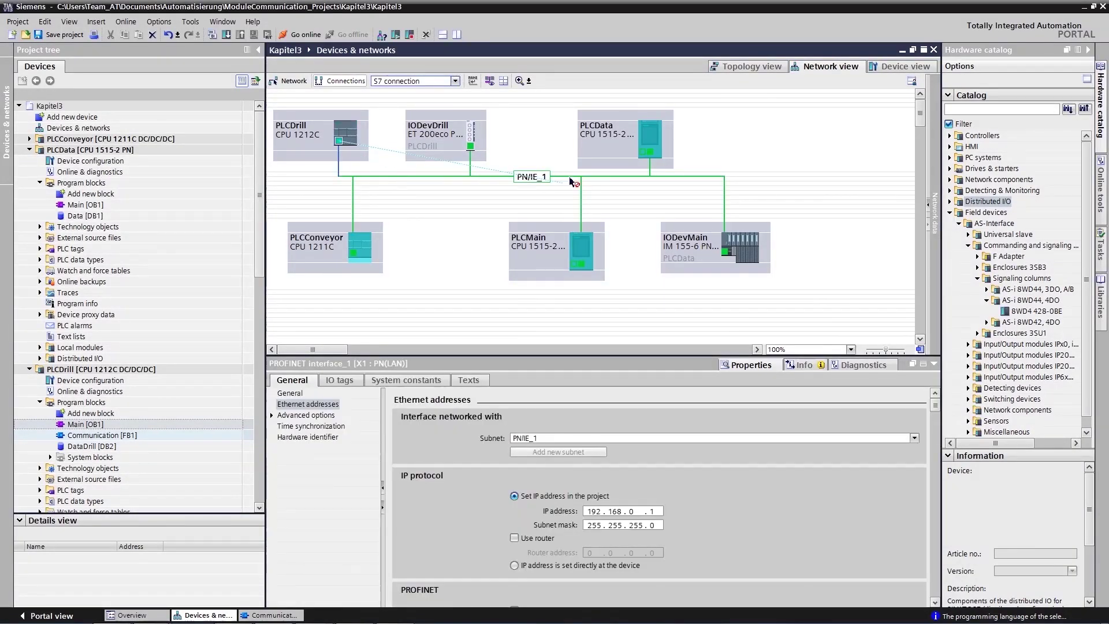
pyautogui.moveTo(651, 158); pyautogui.dragTo(649, 157)
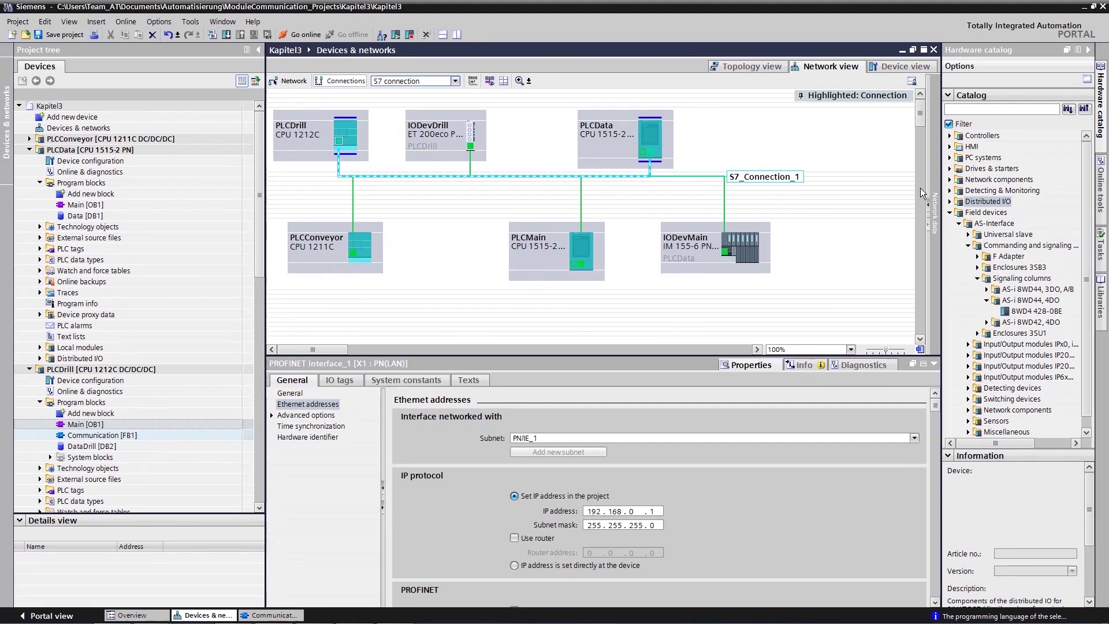
# Check both end points of S7_Connection_1 (ID 100) in the connections table
pyautogui.click(929, 203)
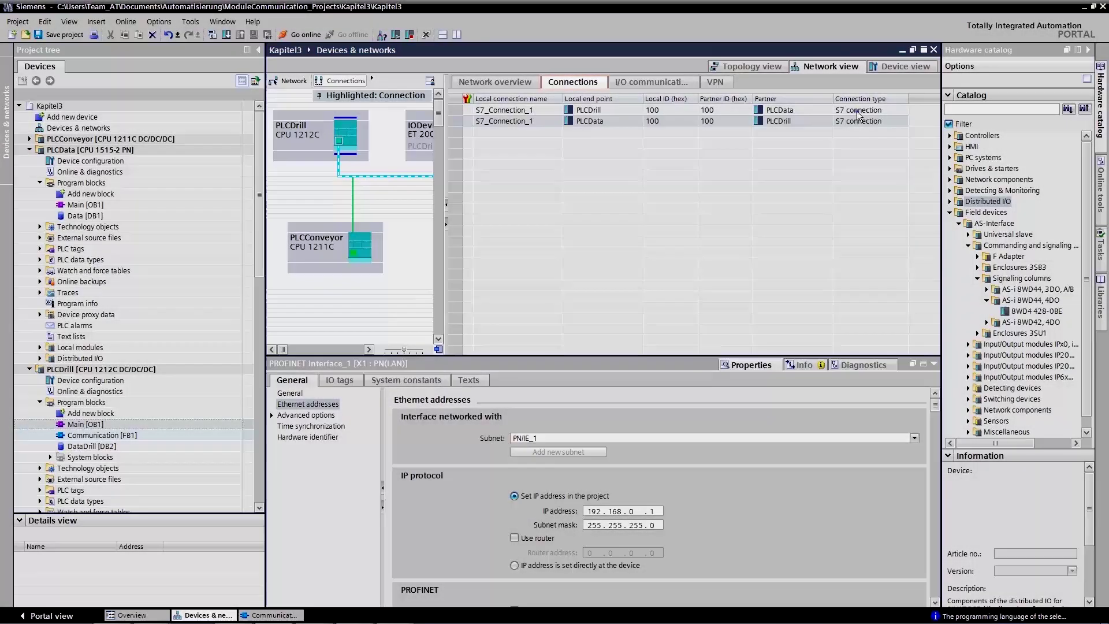
pyautogui.click(857, 111)
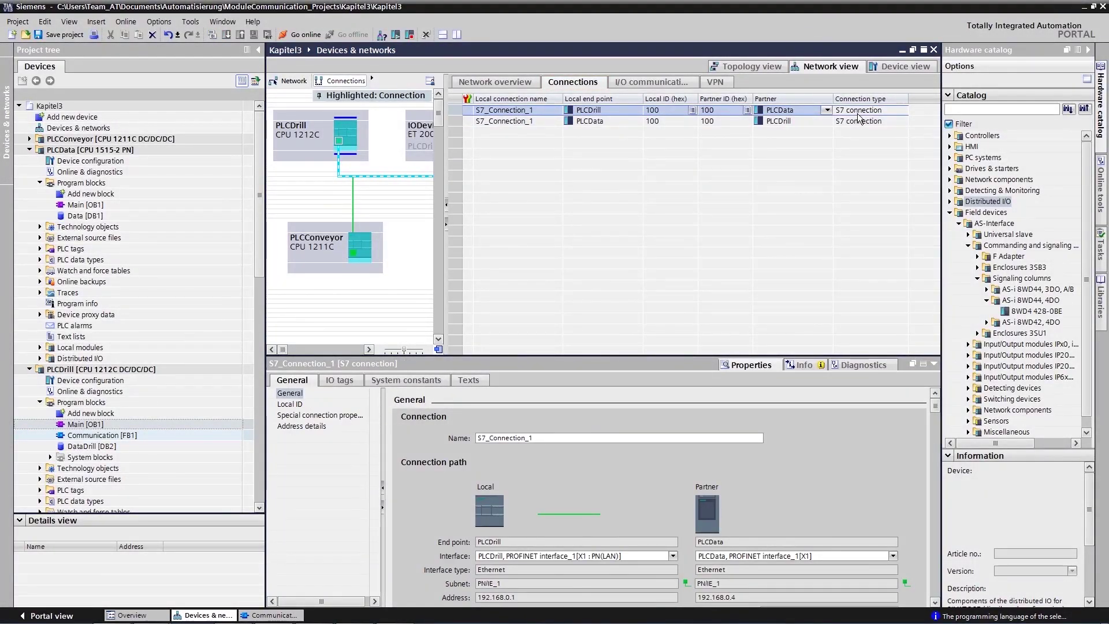
pyautogui.click(859, 121)
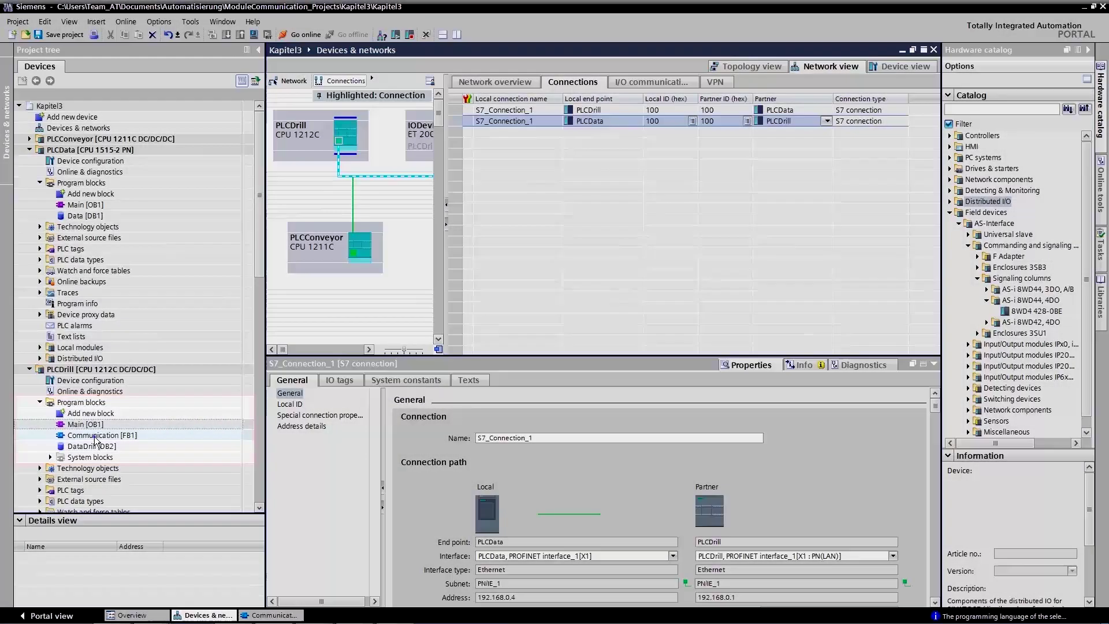
pyautogui.doubleClick(98, 435)
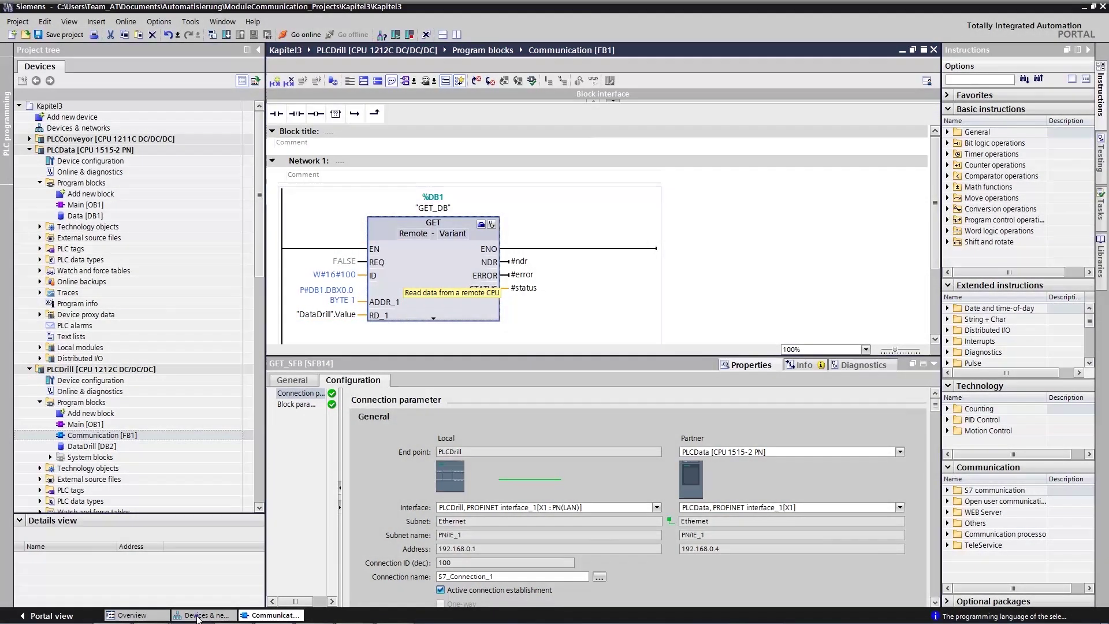
pyautogui.click(197, 616)
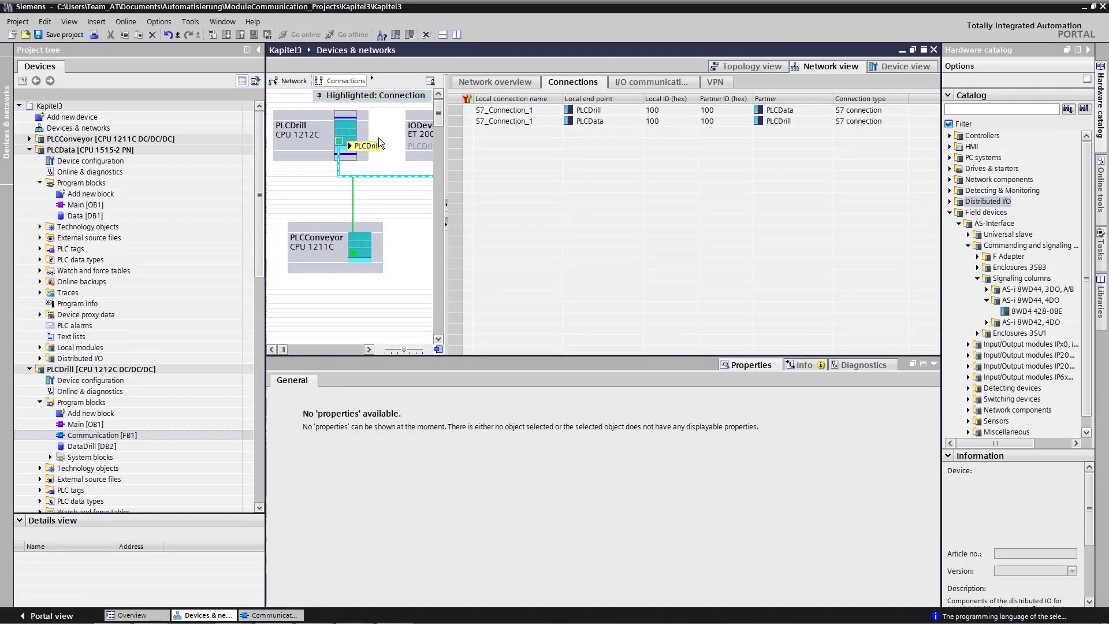
# Permit PUT/GET access from remote partners on PLCData, then return to the network view
pyautogui.click(445, 223)
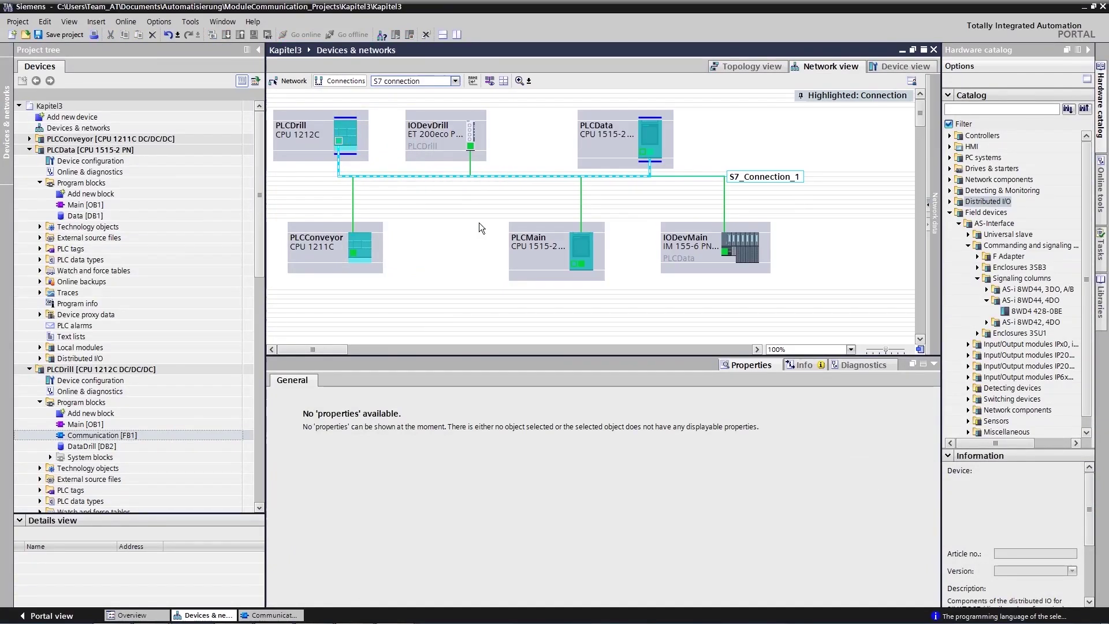
pyautogui.doubleClick(653, 138)
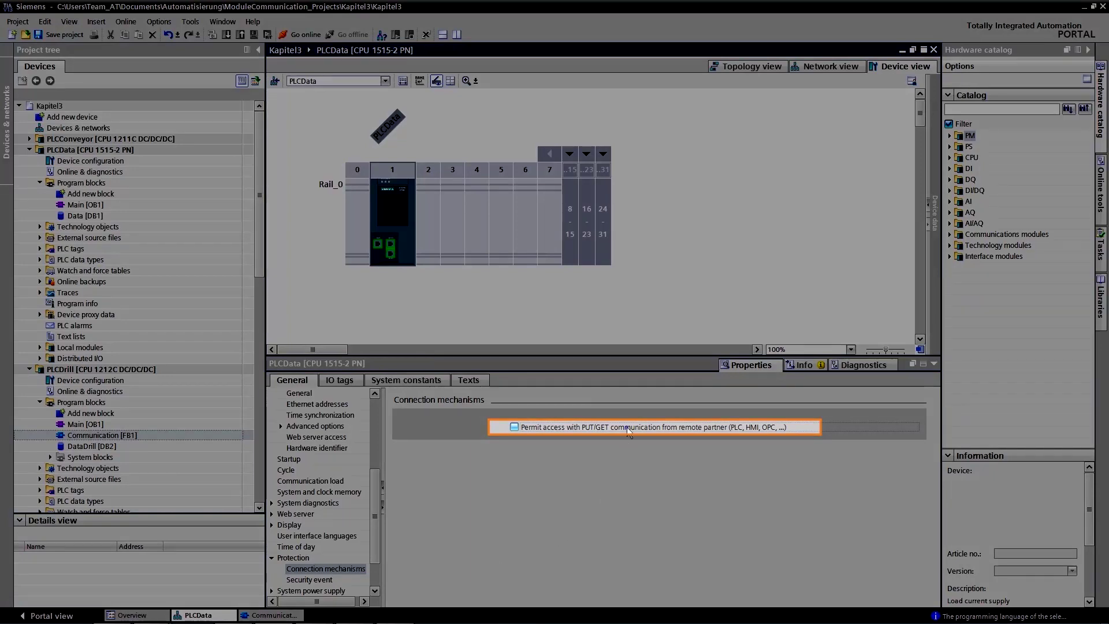
pyautogui.click(626, 428)
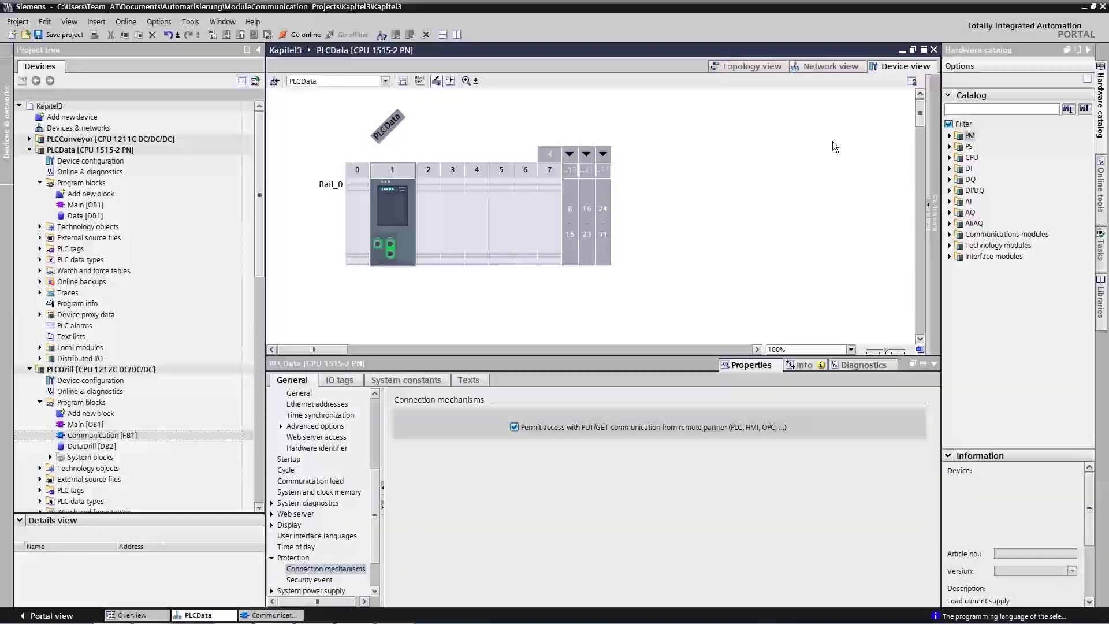
pyautogui.click(835, 65)
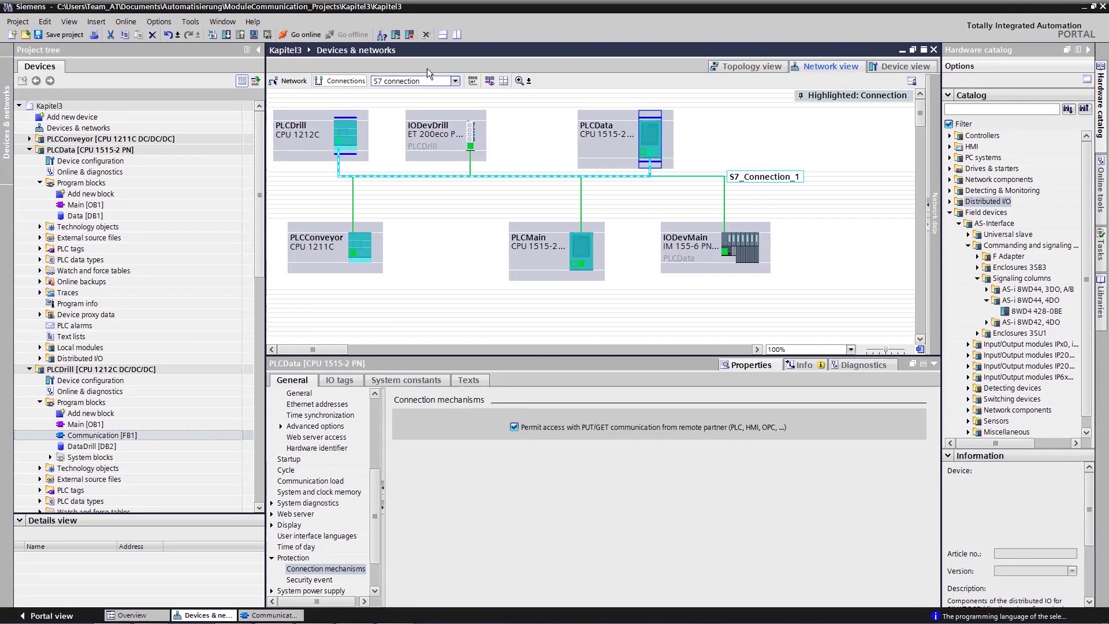
# Make PLCConveyor an IO device with PLCDrill as its IO controller, showing I-device communication settings
pyautogui.click(287, 82)
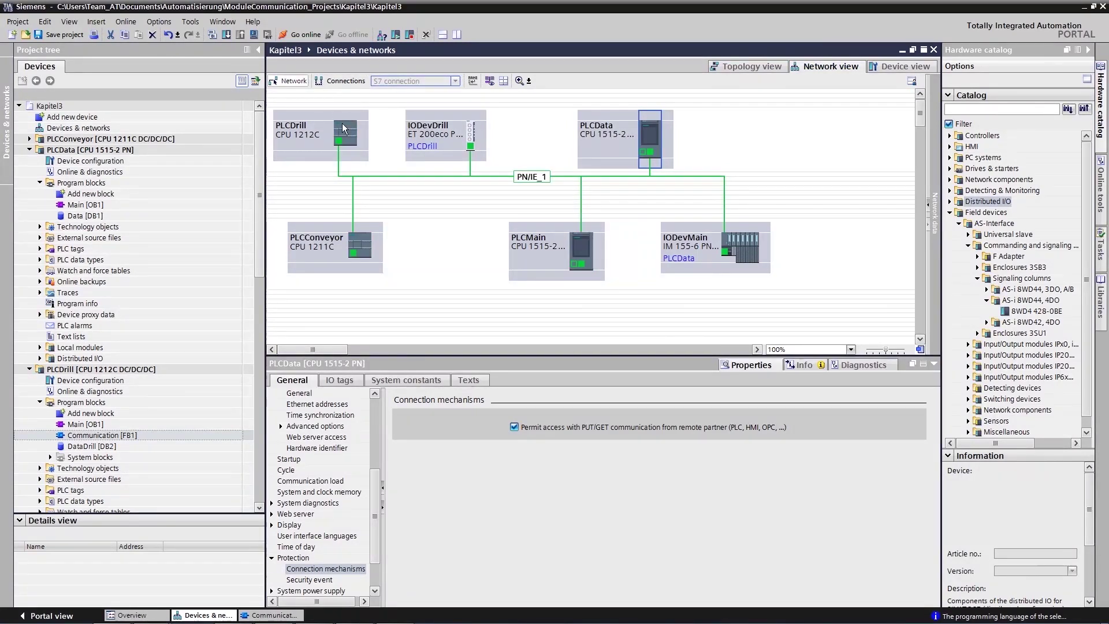
pyautogui.click(338, 239)
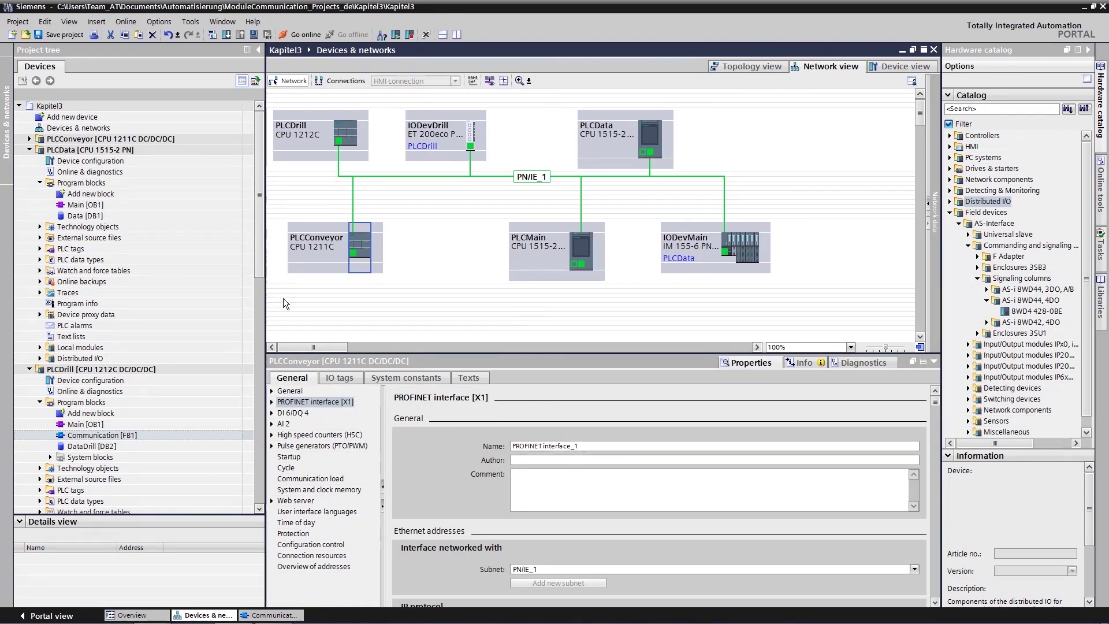
pyautogui.click(271, 403)
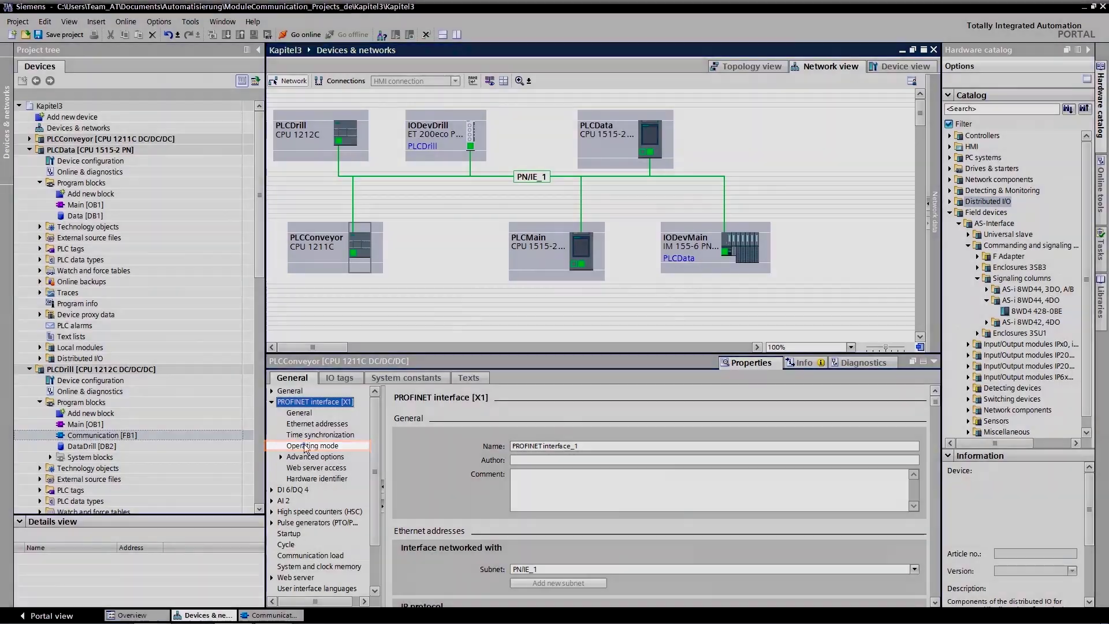
pyautogui.click(306, 447)
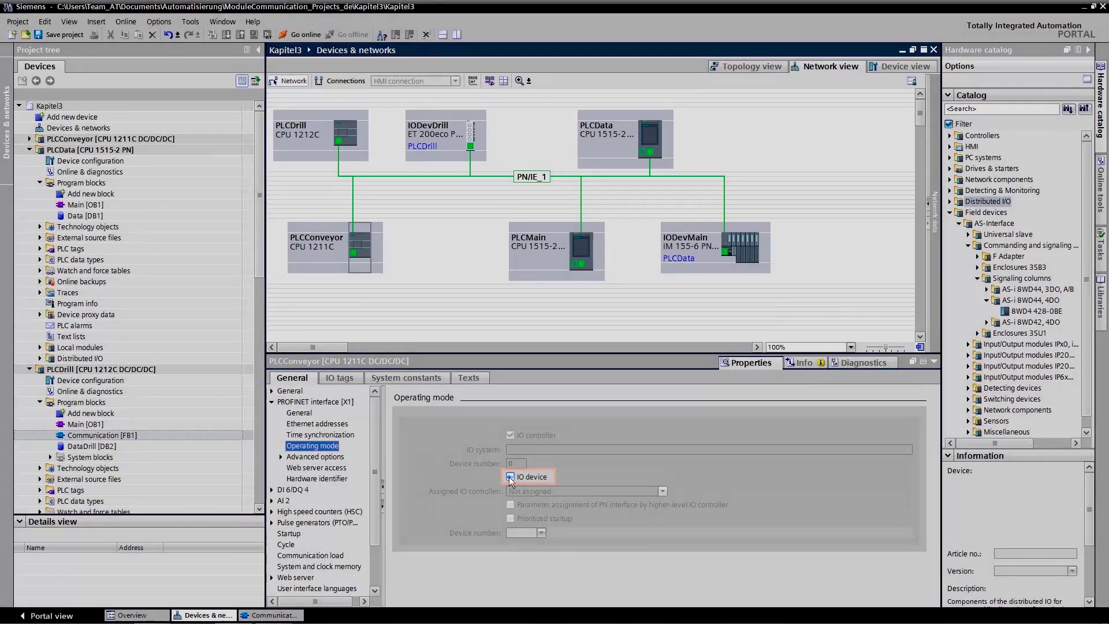
pyautogui.click(510, 477)
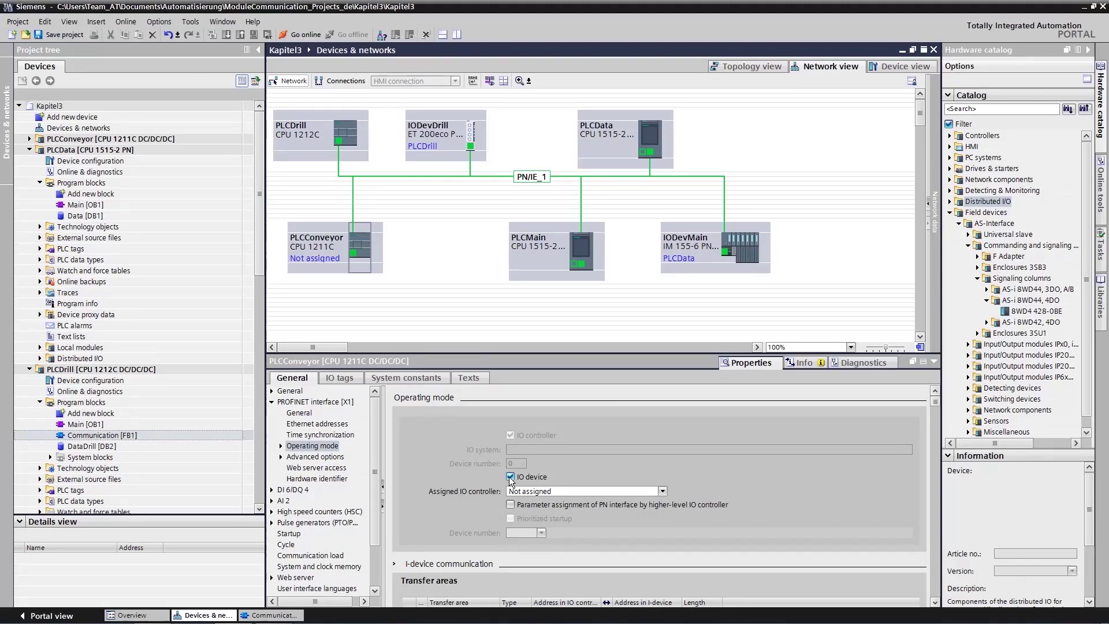
pyautogui.click(523, 491)
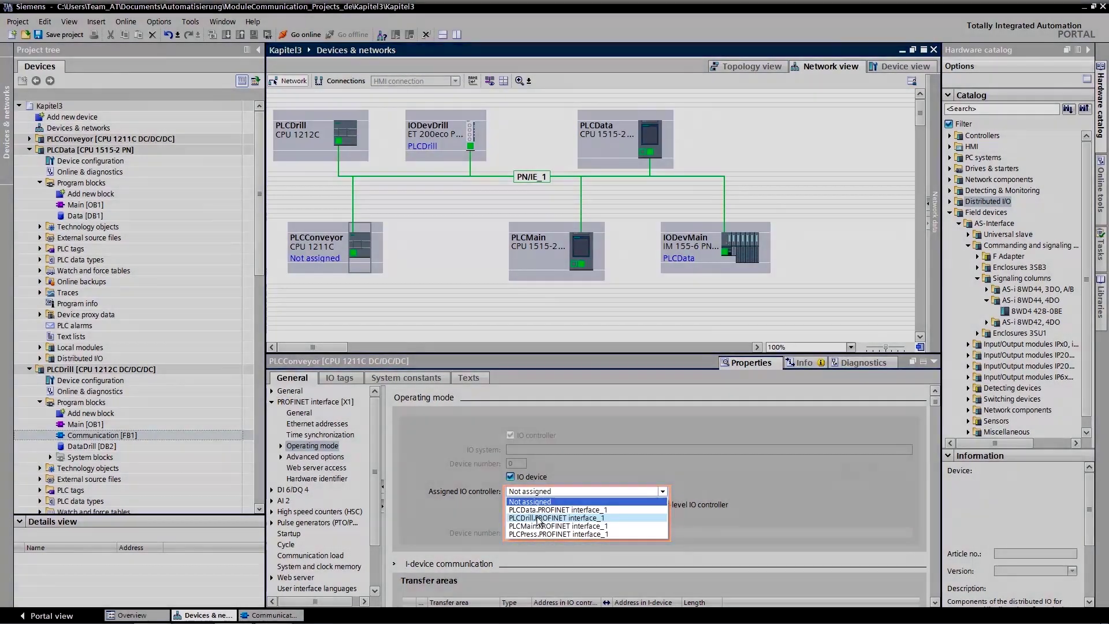
pyautogui.click(537, 518)
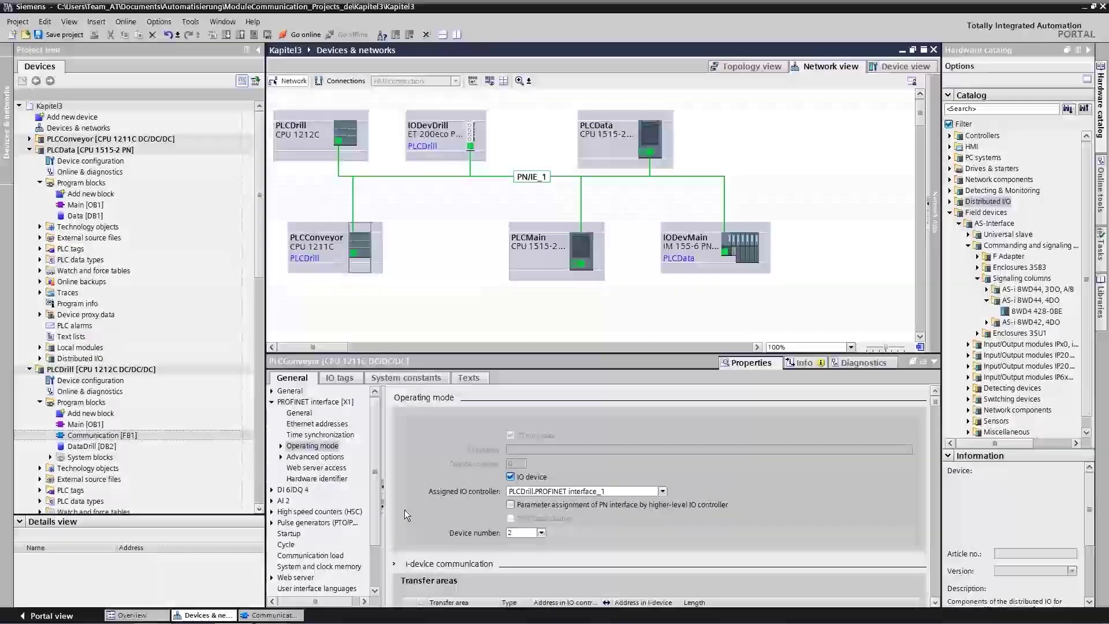
pyautogui.click(281, 446)
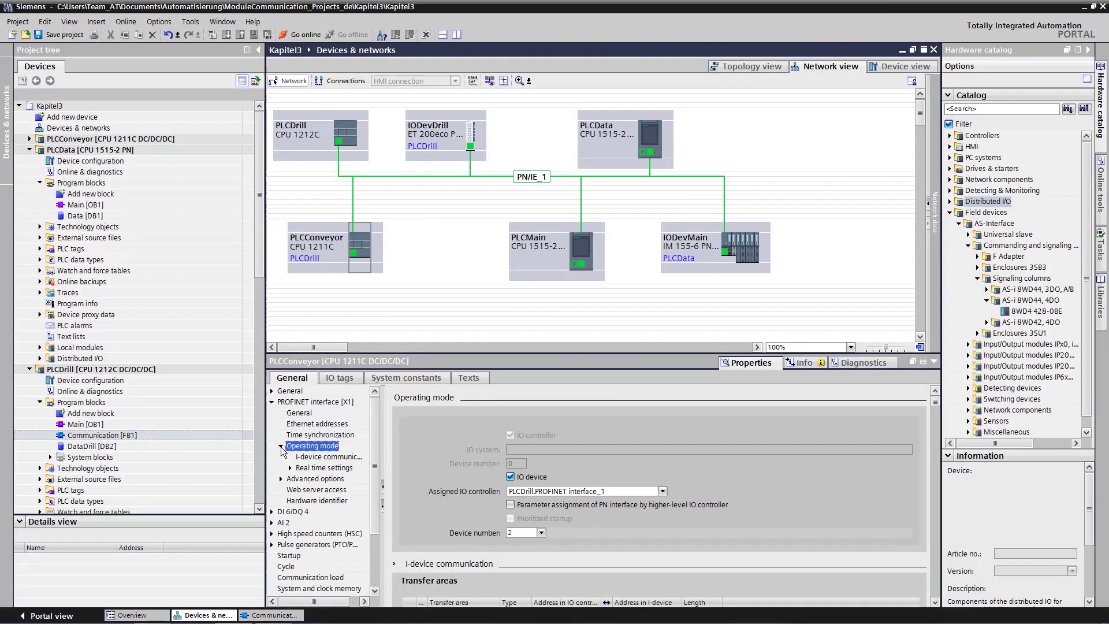
pyautogui.click(323, 457)
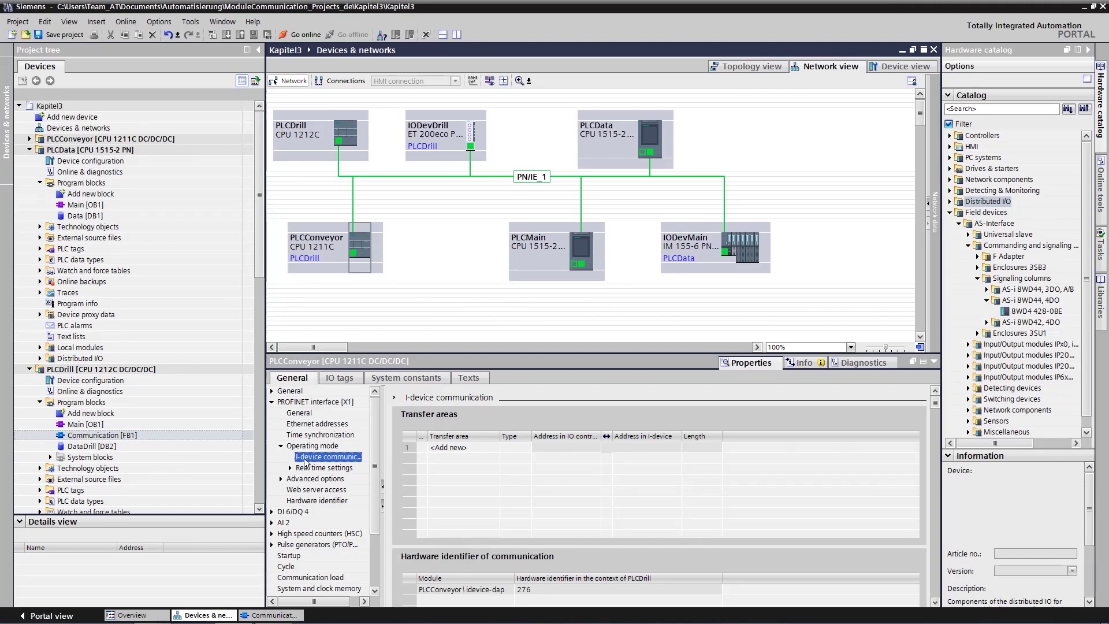
# Add two 1-byte CD transfer areas, reversing the second to I 1 ← Q 1
pyautogui.click(455, 448)
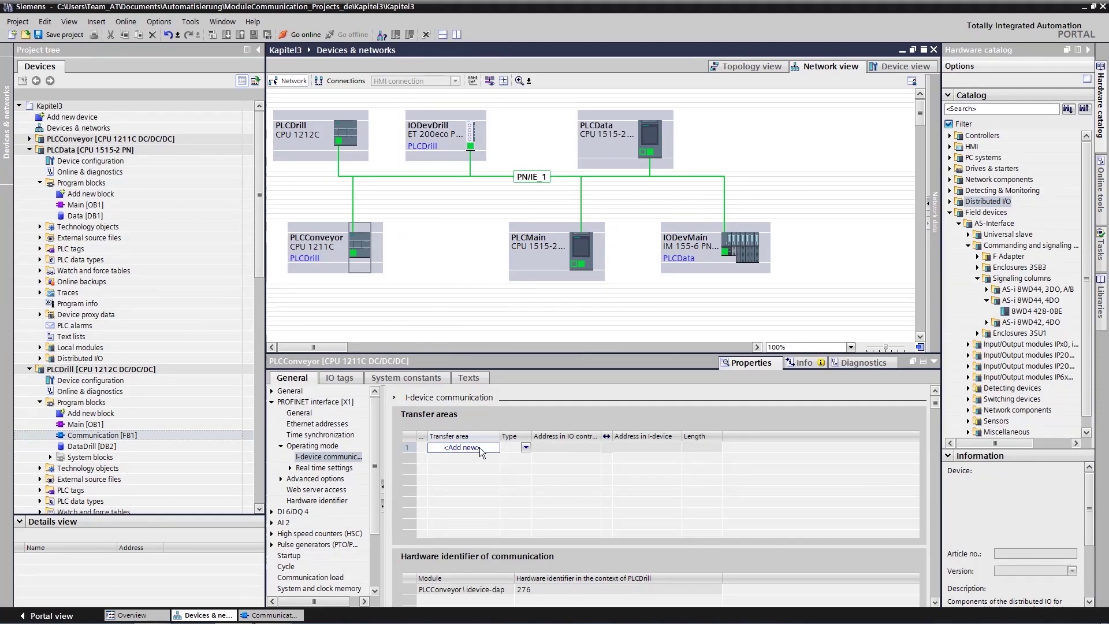
pyautogui.click(526, 448)
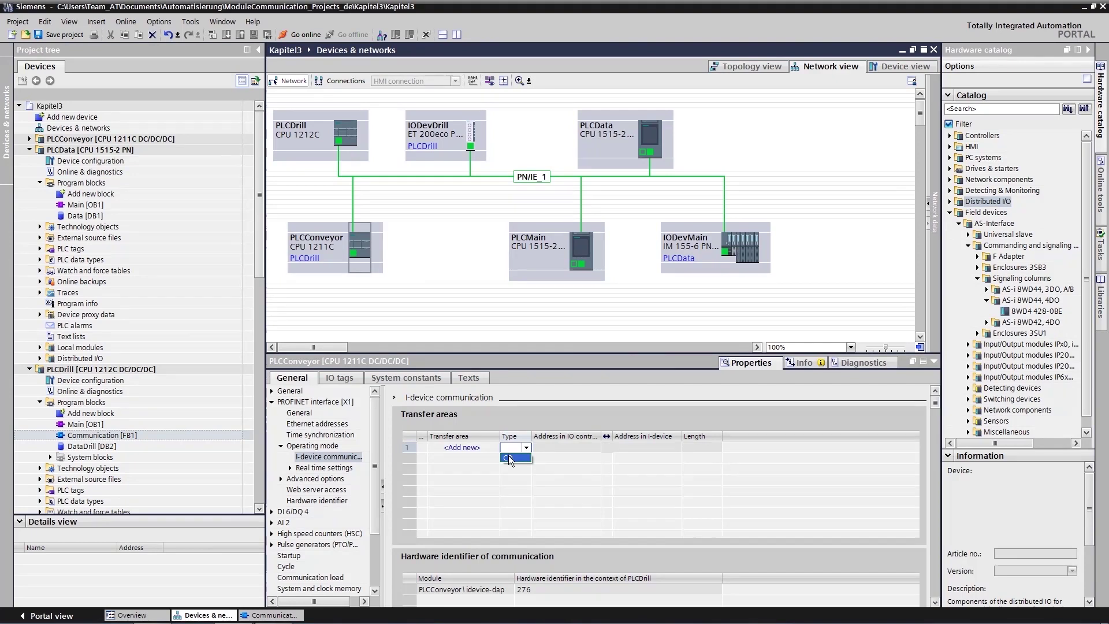
pyautogui.click(509, 457)
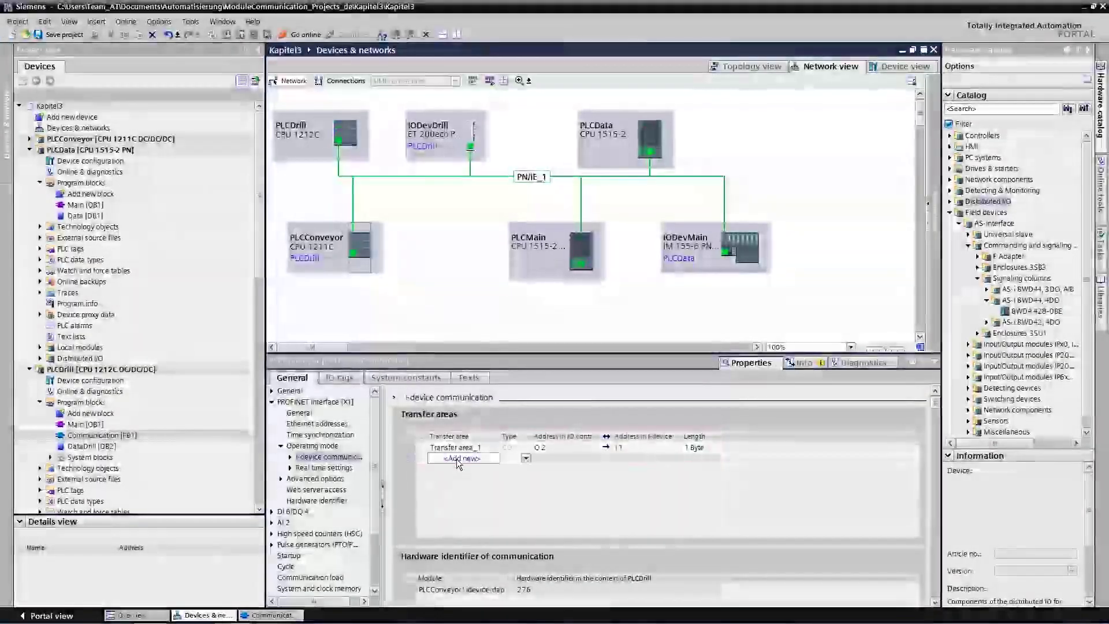
pyautogui.click(456, 459)
pyautogui.click(526, 458)
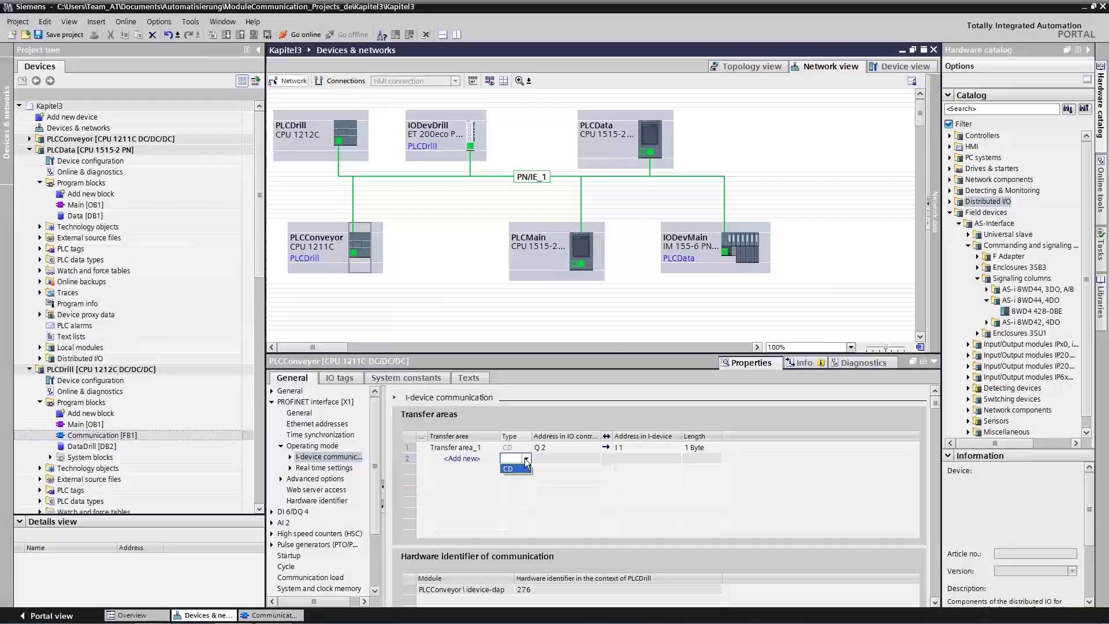
pyautogui.click(511, 468)
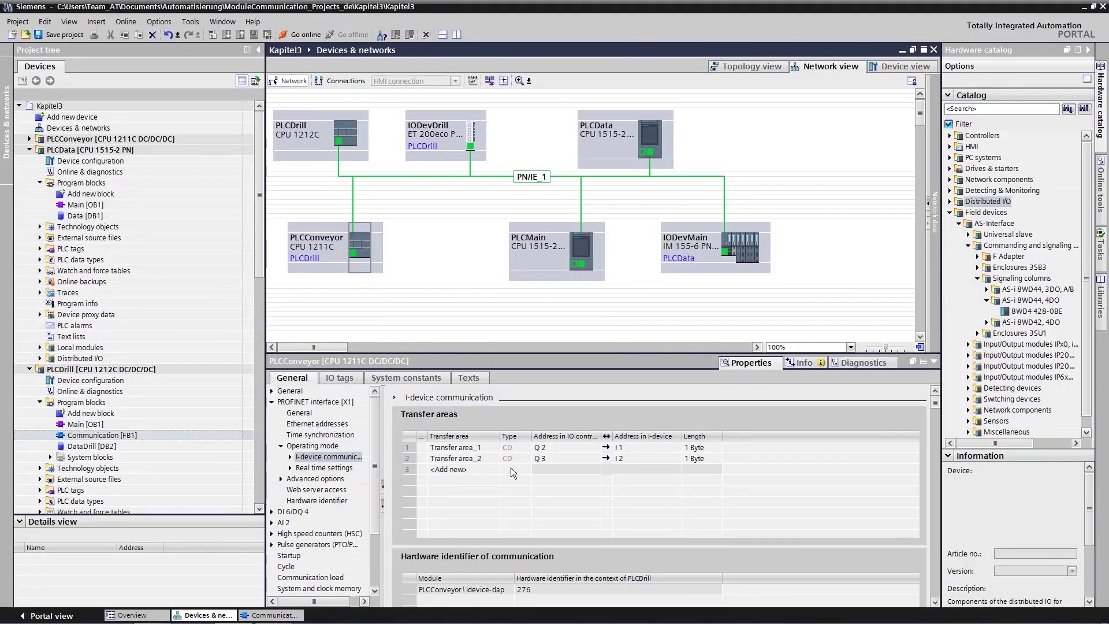
pyautogui.click(606, 458)
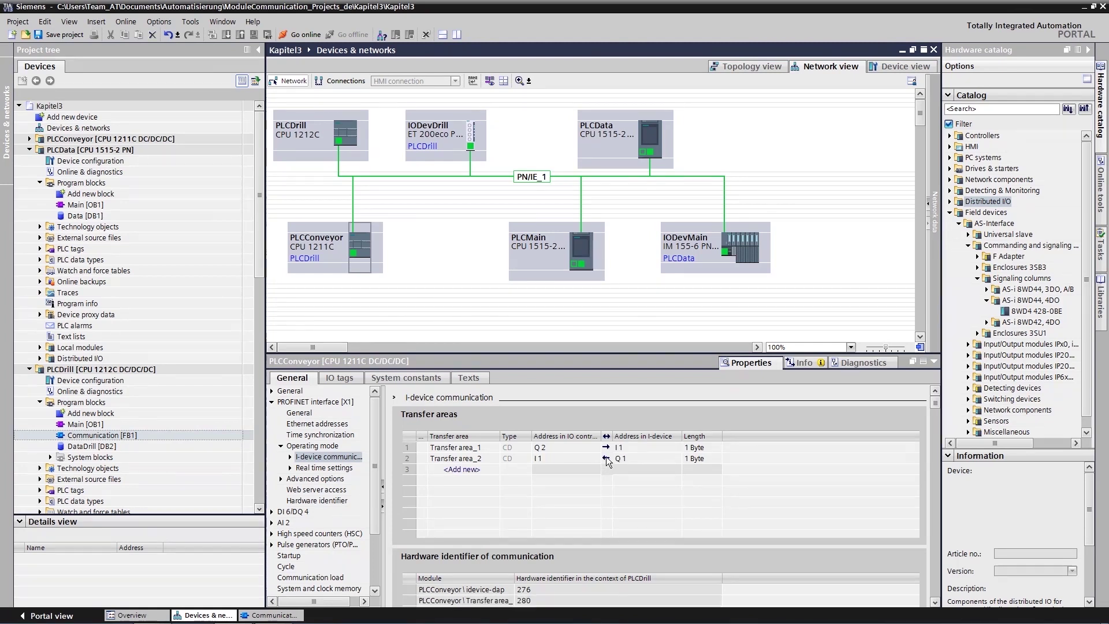
pyautogui.click(698, 449)
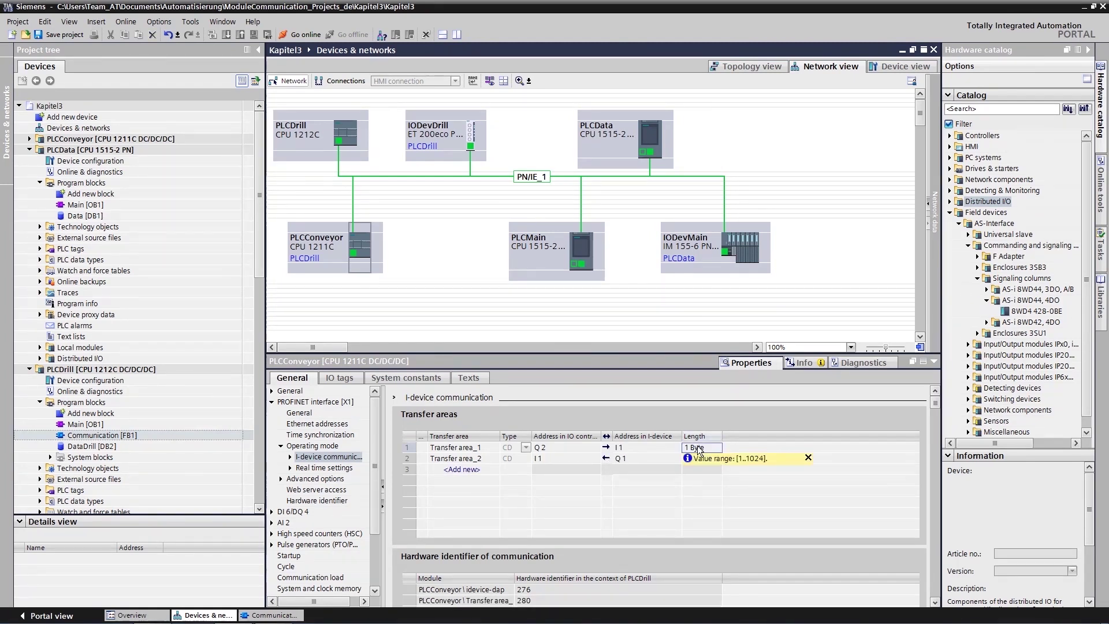